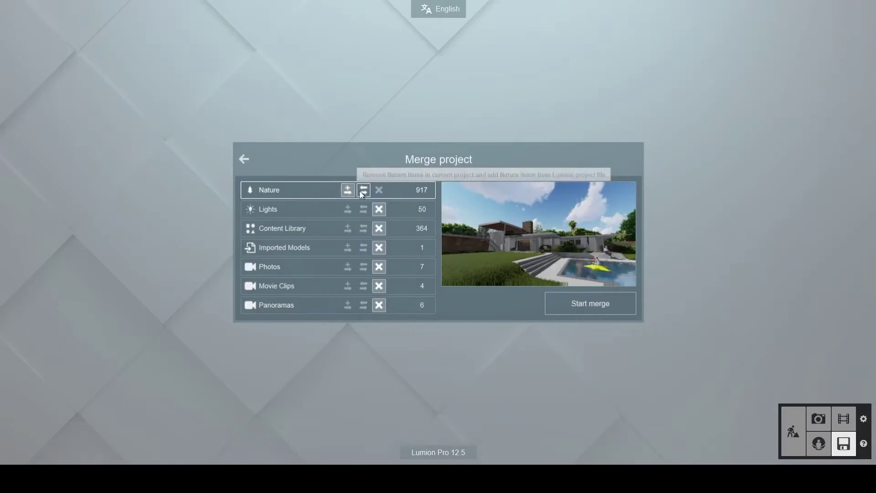
# Step: Try the add, replace and skip merge options for the Nature and Lights items, and adding the Content Library items
pyautogui.click(361, 191)
pyautogui.click(378, 190)
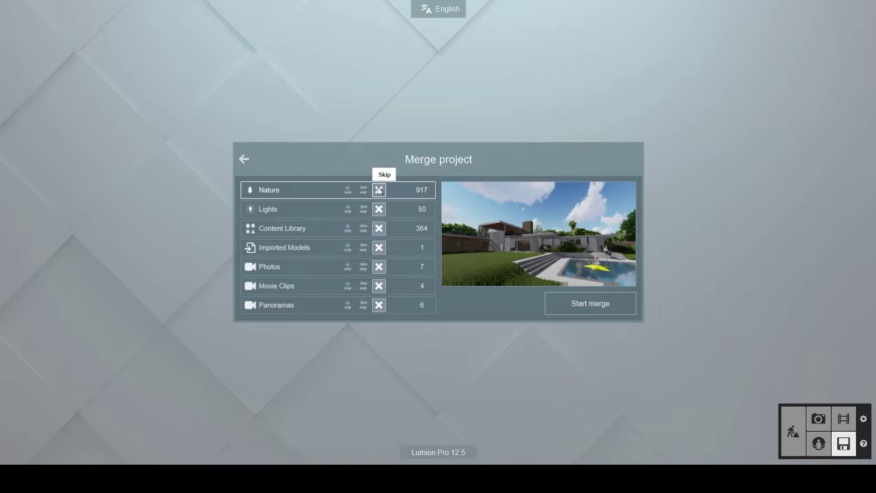
pyautogui.click(348, 209)
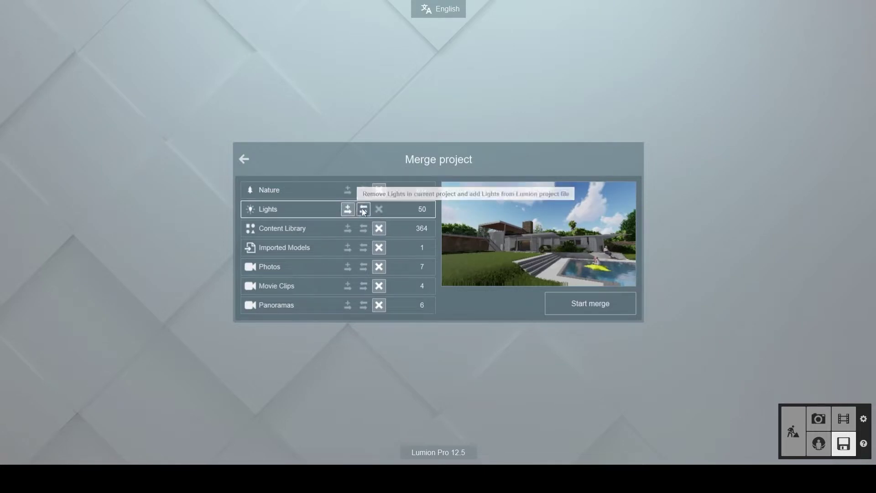
pyautogui.click(364, 210)
pyautogui.click(379, 210)
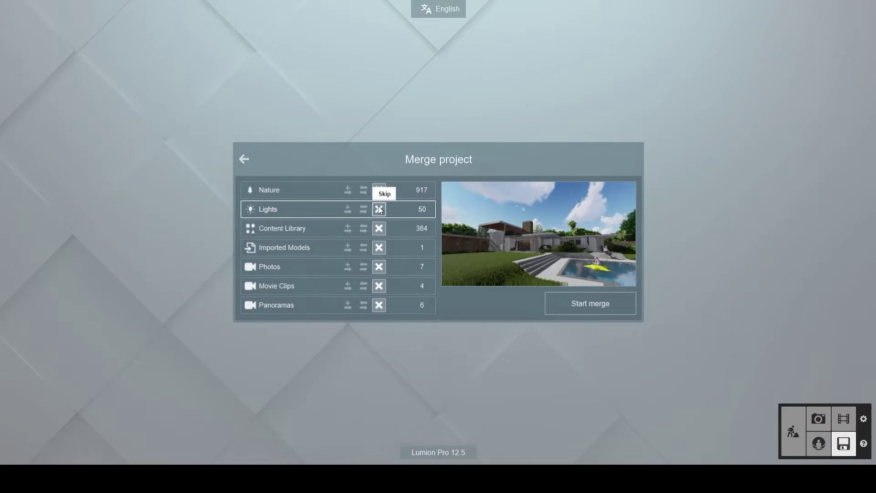
pyautogui.click(348, 228)
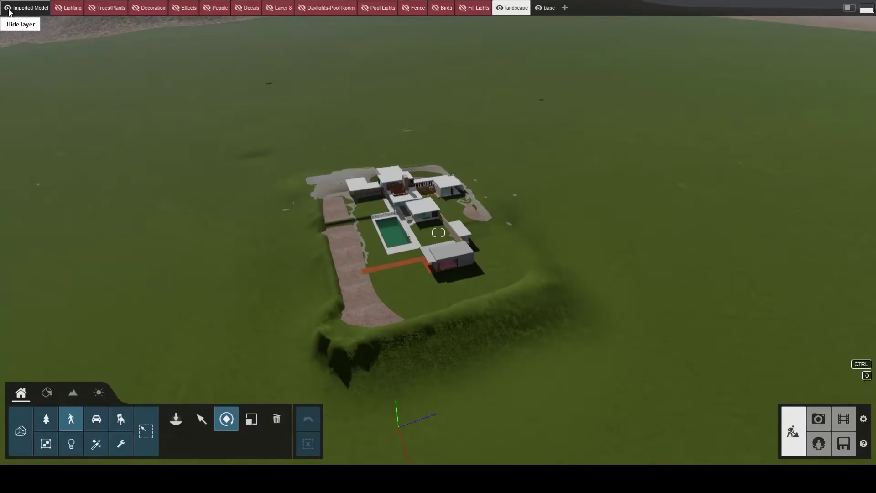
# Step: Toggle the Imported Model layer's visibility and show the Trees\Plants layer around the landscape
pyautogui.click(9, 8)
pyautogui.click(91, 7)
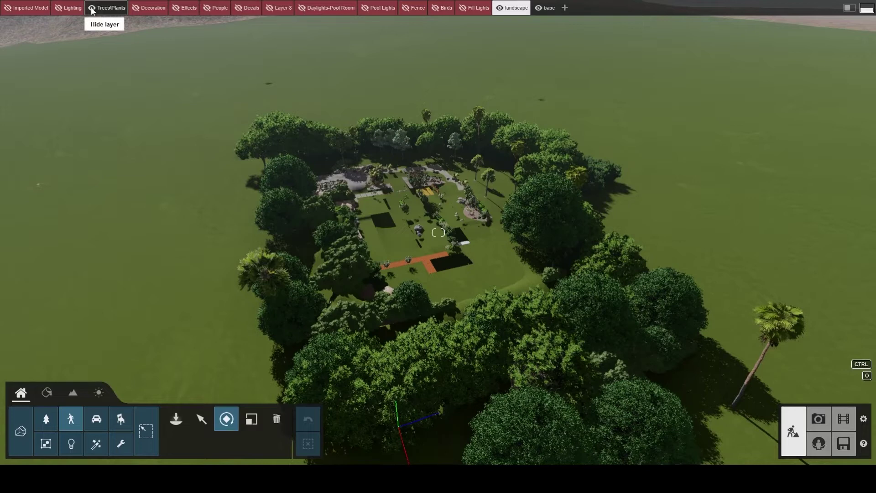
pyautogui.click(8, 8)
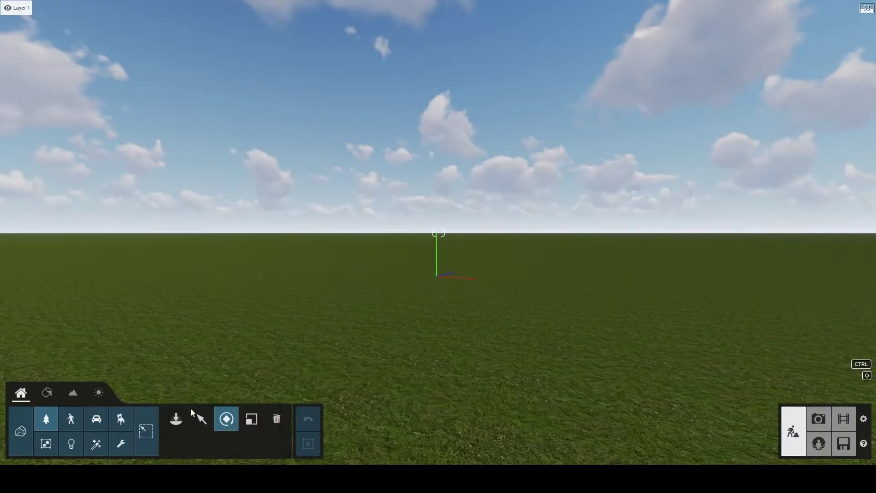
# Step: Place an Acacia RT broadleaf tree from the Nature library on the grass near the scene's origin
pyautogui.click(176, 418)
pyautogui.click(27, 99)
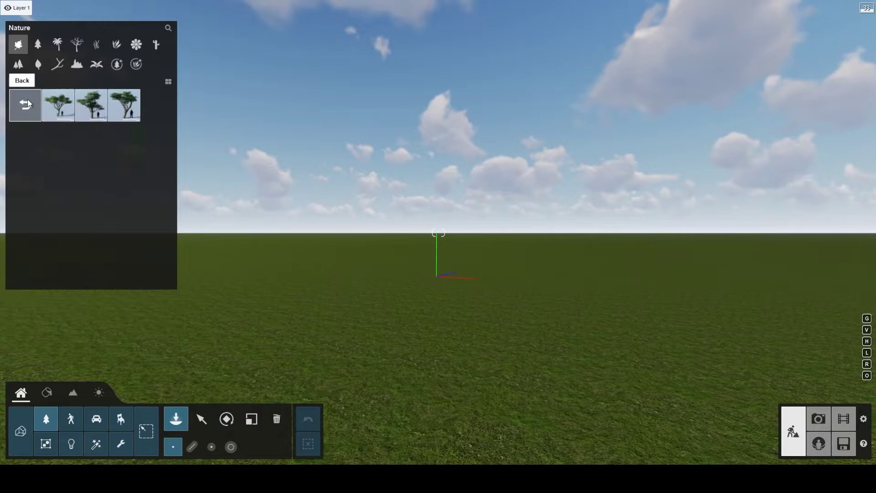
pyautogui.click(59, 105)
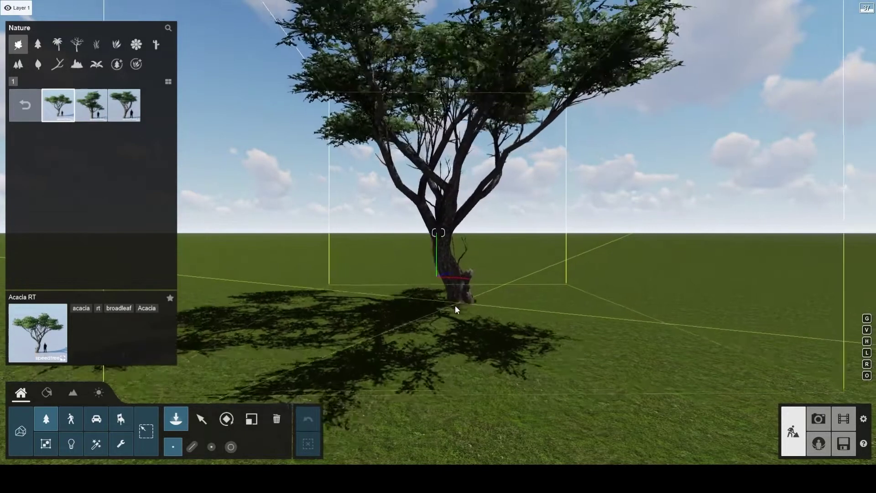
pyautogui.click(455, 305)
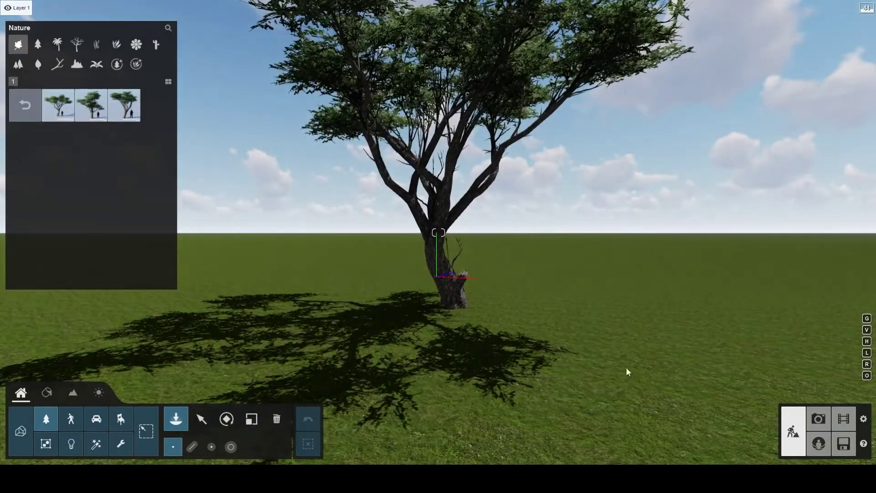
# Step: Store a Photo mode view of the acacia in slot 1, and one of the palm in the other scene's slot 1
pyautogui.click(817, 420)
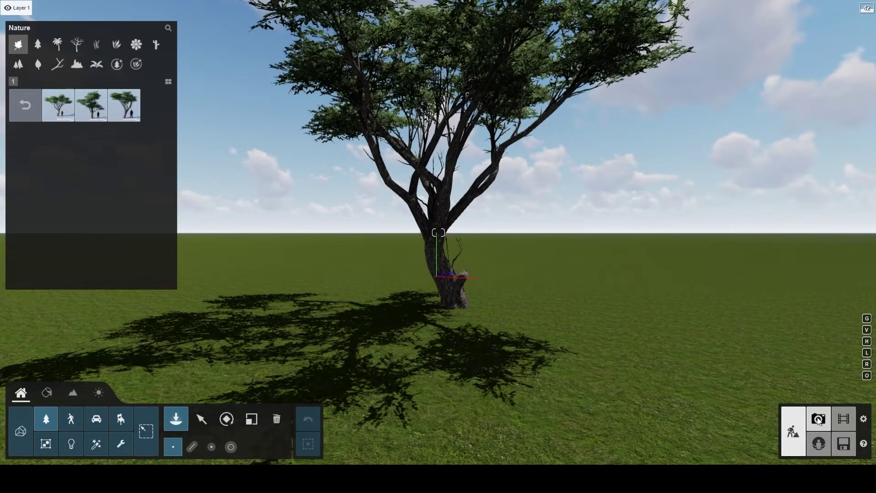
pyautogui.moveTo(627, 263)
pyautogui.mouseDown(button='right')
pyautogui.moveTo(621, 253)
pyautogui.moveTo(631, 261)
pyautogui.mouseUp(button='right')
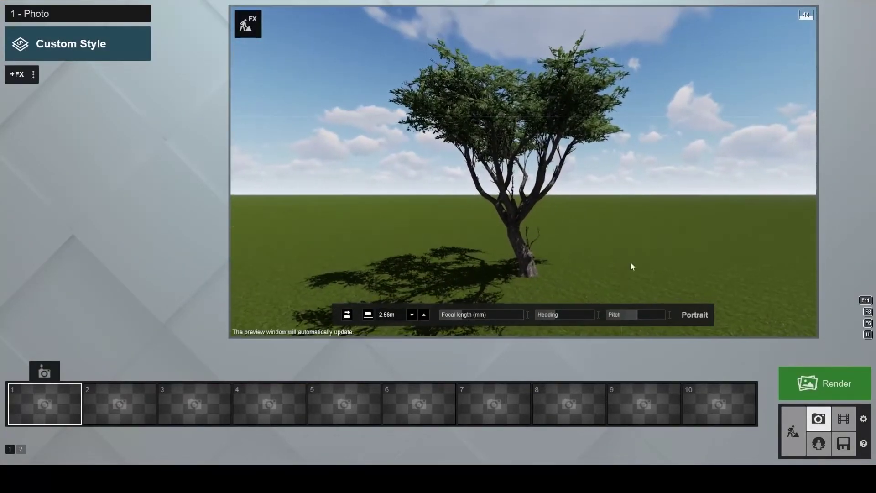
pyautogui.click(45, 375)
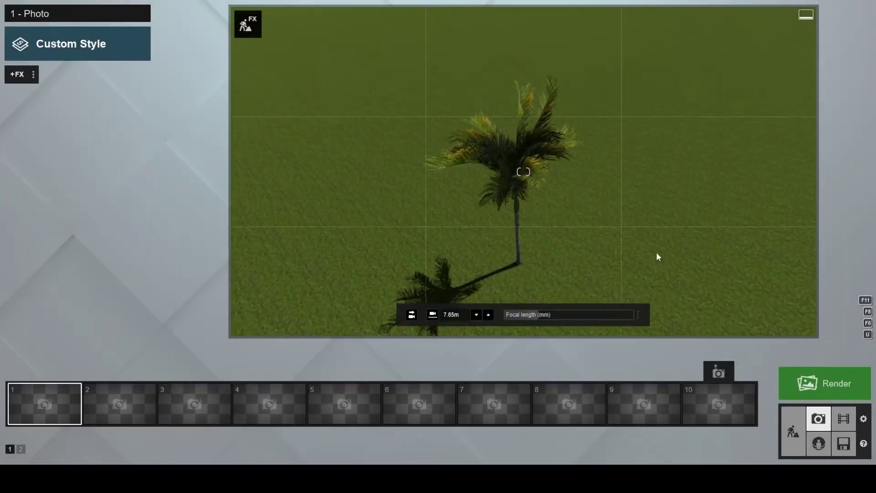
pyautogui.click(43, 376)
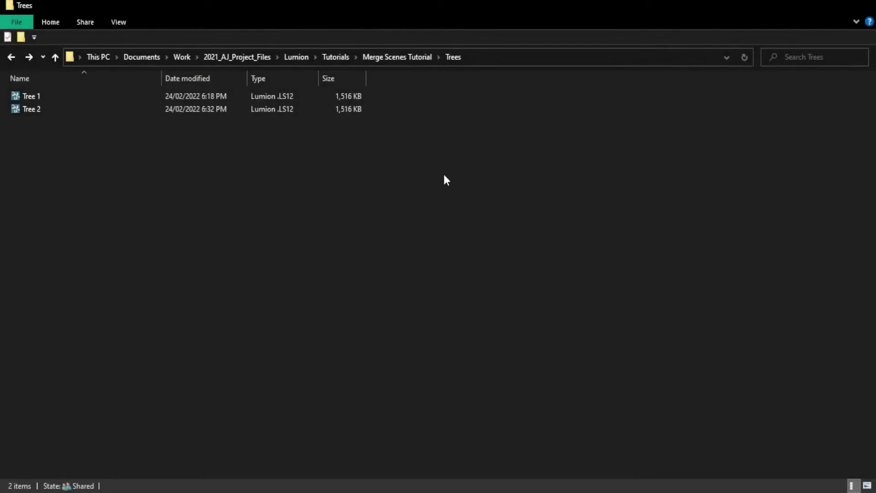
# Step: Import Tree 1.ls12 from the Trees folder as a merge into the palm scene, set to add its Nature and Photos items
pyautogui.click(208, 99)
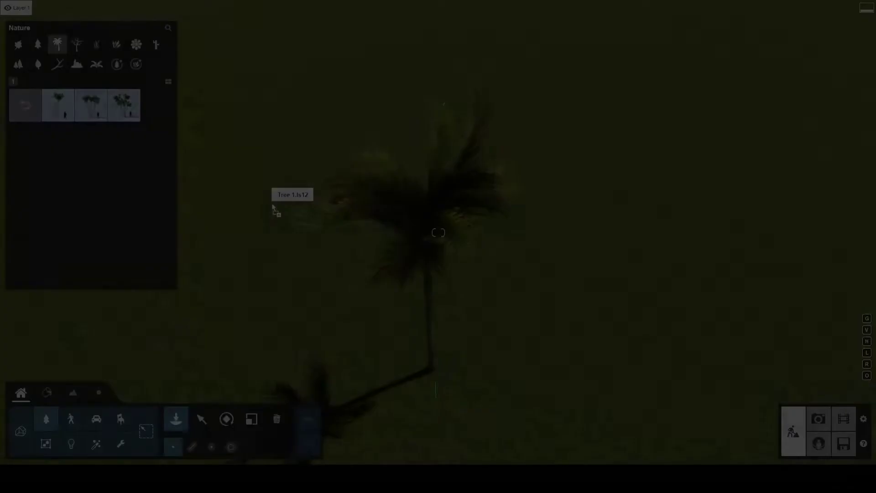
pyautogui.moveTo(273, 205); pyautogui.dragTo(272, 208)
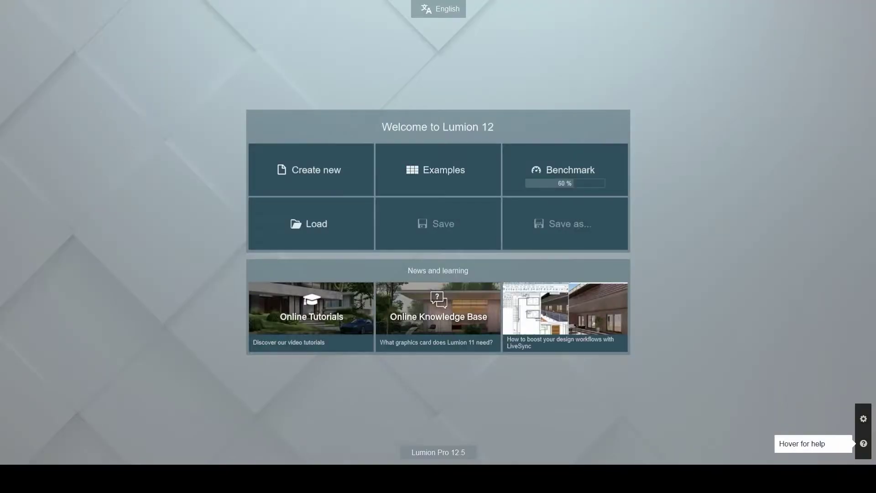
pyautogui.moveTo(0, 140); pyautogui.dragTo(205, 169)
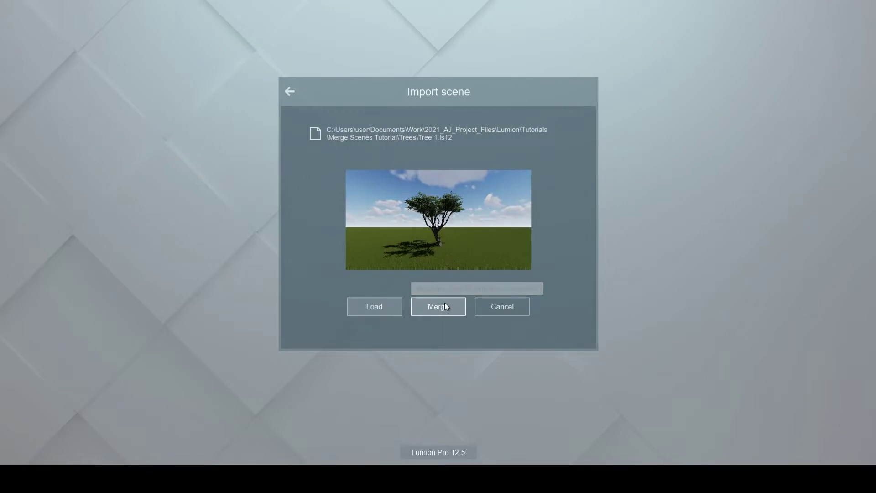
pyautogui.click(444, 302)
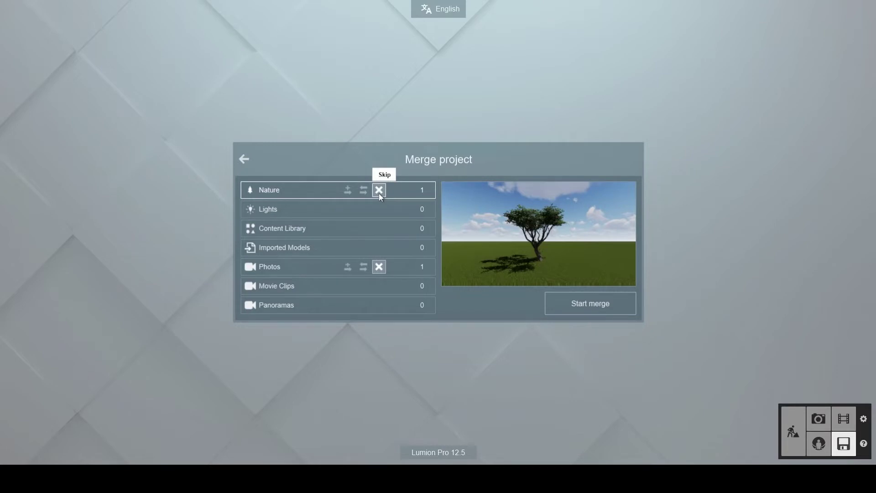
pyautogui.click(347, 190)
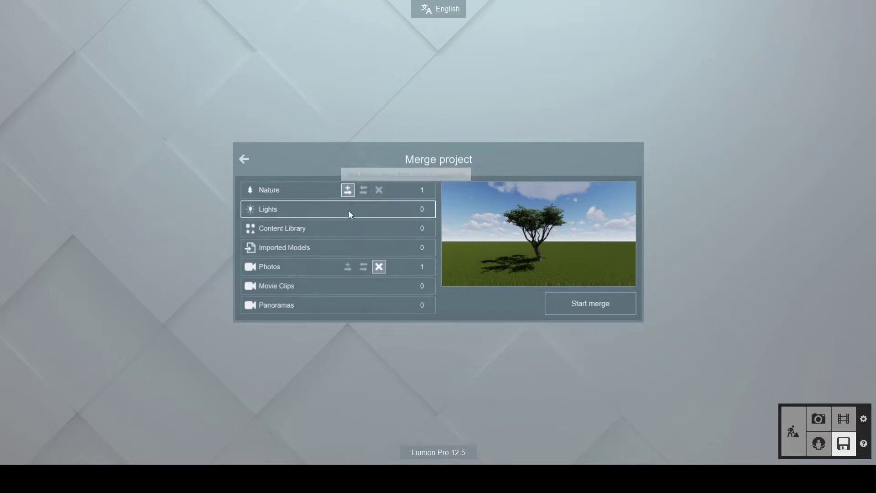
pyautogui.click(346, 270)
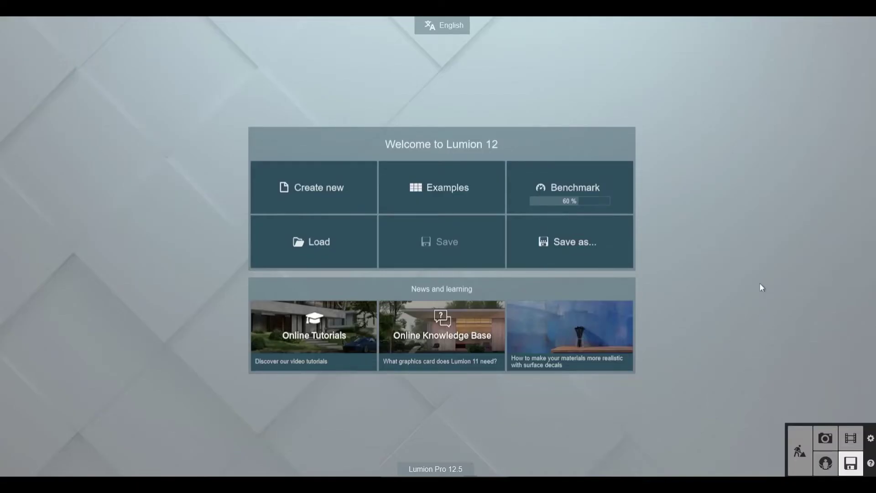
# Step: Merge Tree 1.ls12 into the palm scene by replacing the Nature items and skipping Photos
pyautogui.click(338, 253)
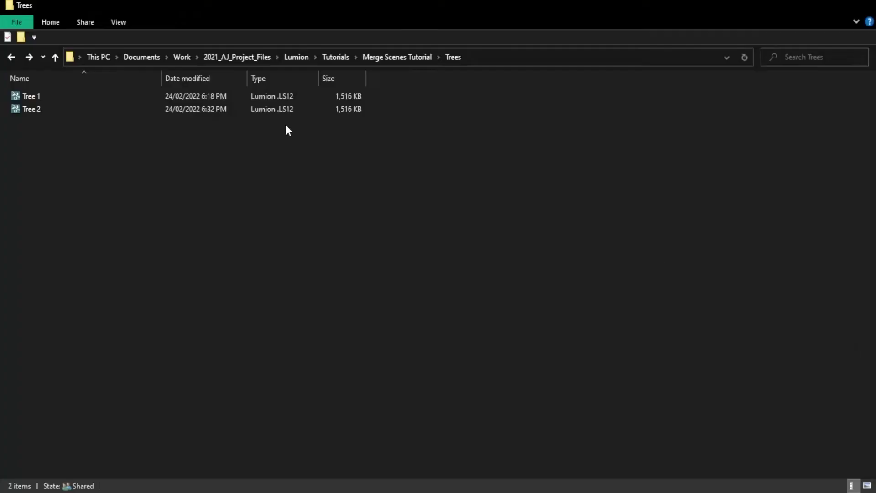
pyautogui.click(235, 98)
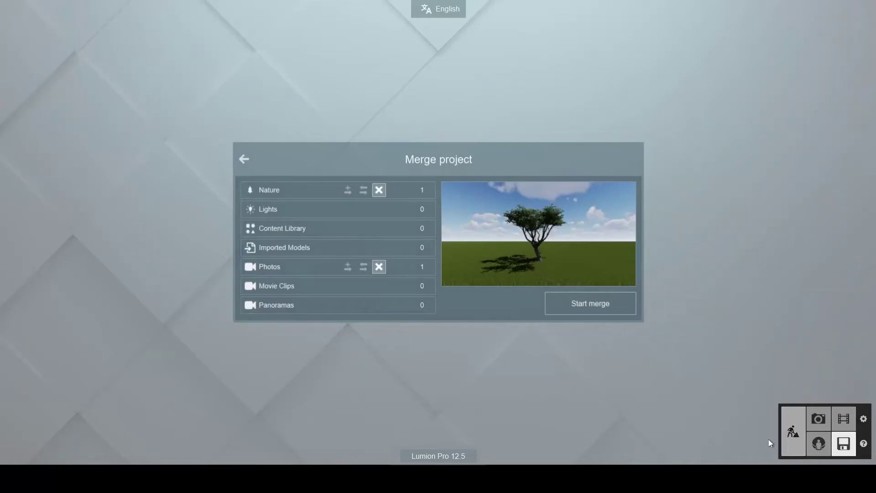
pyautogui.click(363, 191)
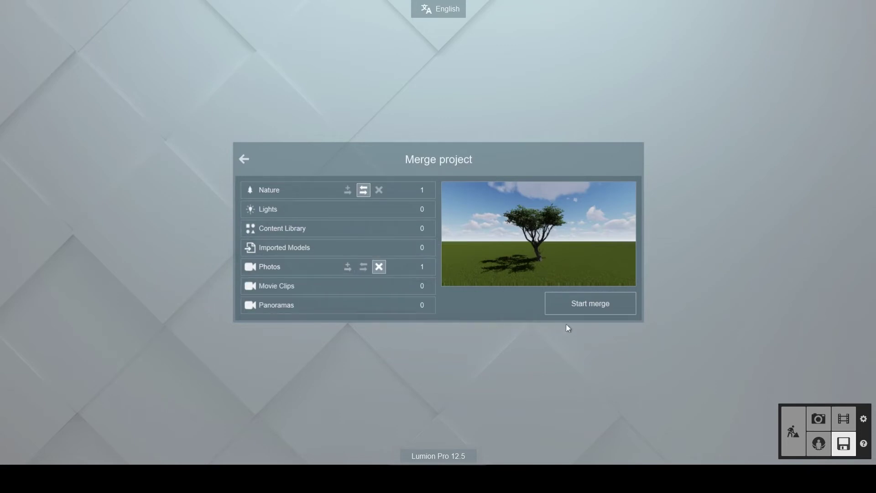
pyautogui.click(593, 306)
pyautogui.moveTo(592, 303); pyautogui.dragTo(480, 278, button='right')
pyautogui.press('s')
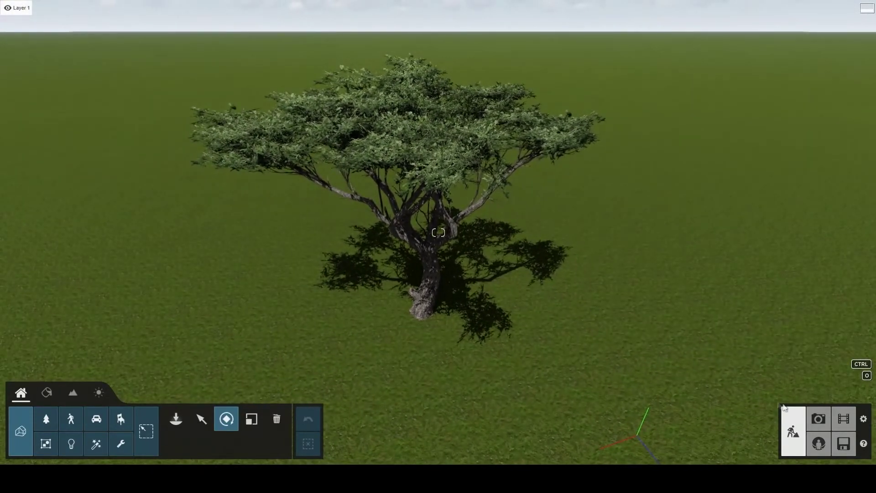
# Step: Switch to Photo mode and restore the camera stored in photo slot 1
pyautogui.click(819, 419)
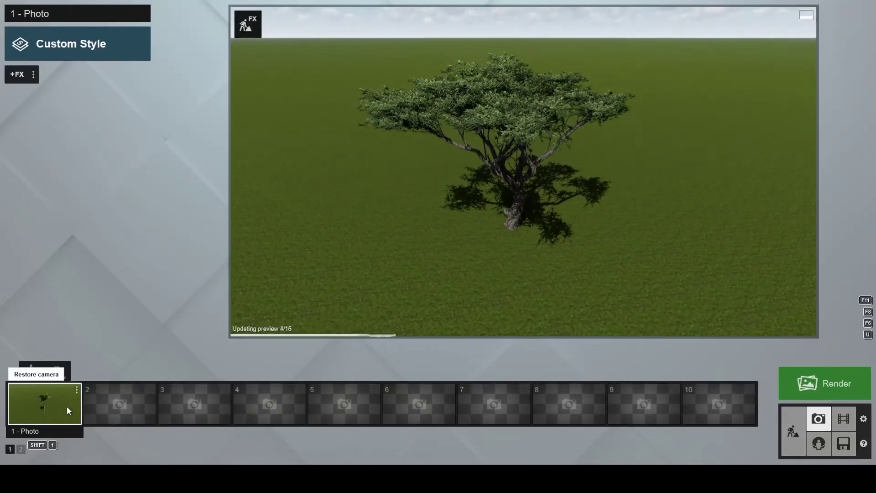
pyautogui.click(66, 406)
# Step: Switch to SketchUp and look over the house, pool and landscape model from another angle
pyautogui.moveTo(398, 239)
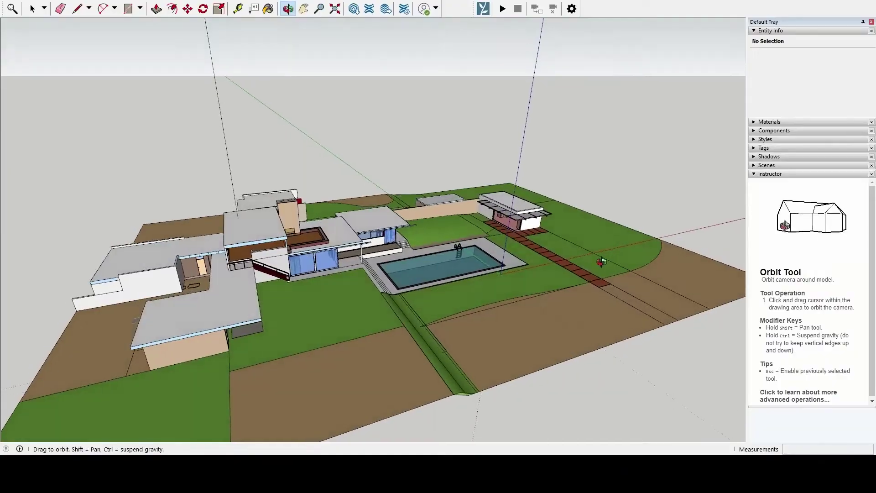
pyautogui.moveTo(374, 292)
pyautogui.mouseDown()
pyautogui.moveTo(348, 303)
pyautogui.moveTo(258, 274)
pyautogui.moveTo(191, 219)
pyautogui.moveTo(164, 182)
pyautogui.moveTo(180, 155)
pyautogui.moveTo(288, 168)
pyautogui.moveTo(403, 217)
pyautogui.moveTo(674, 276)
pyautogui.moveTo(622, 314)
pyautogui.moveTo(513, 344)
pyautogui.mouseUp()
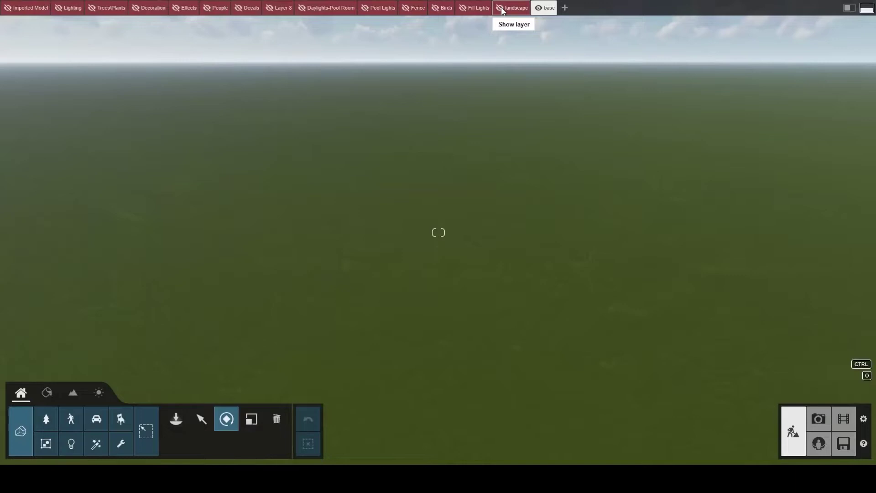
# Step: Show the landscape and Imported Model layers, inspect the house and pool up close, and toggle the Imported Model layer's visibility
pyautogui.click(499, 8)
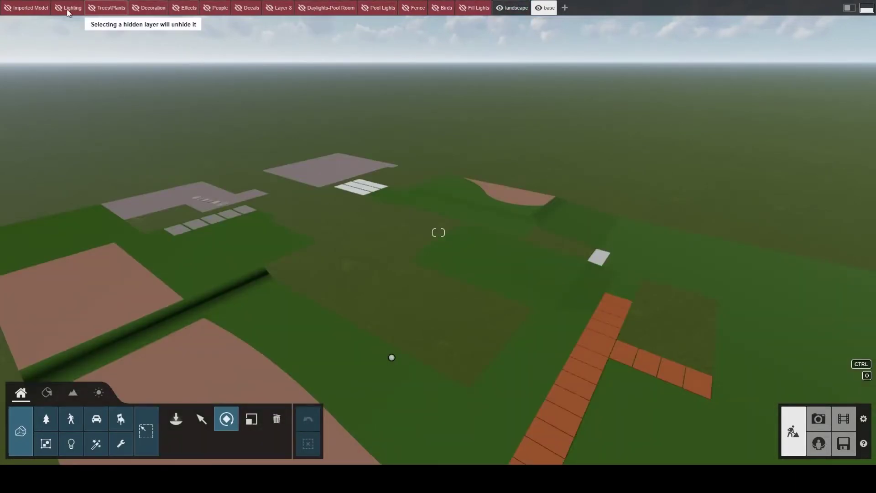
pyautogui.click(8, 10)
pyautogui.press('w')
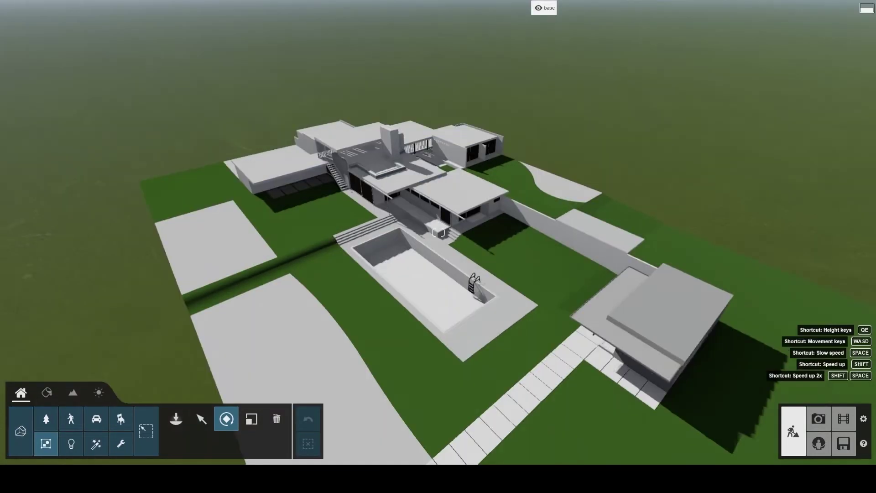
pyautogui.press('w')
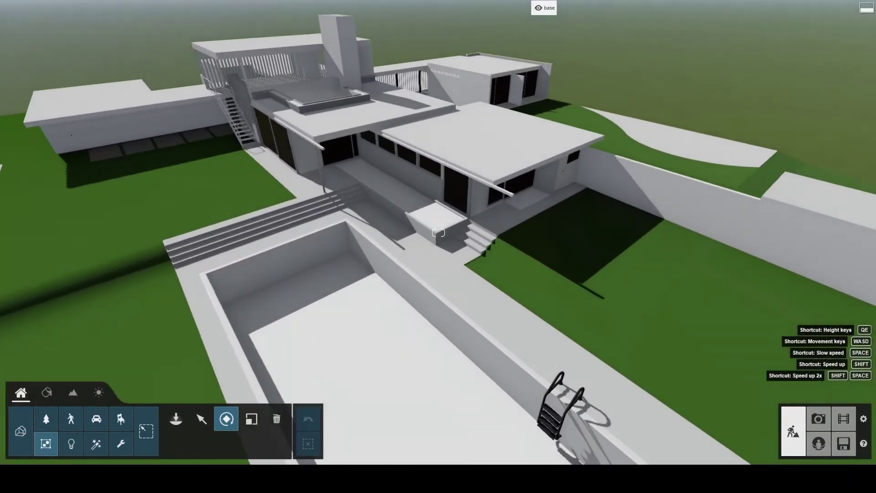
pyautogui.press('s')
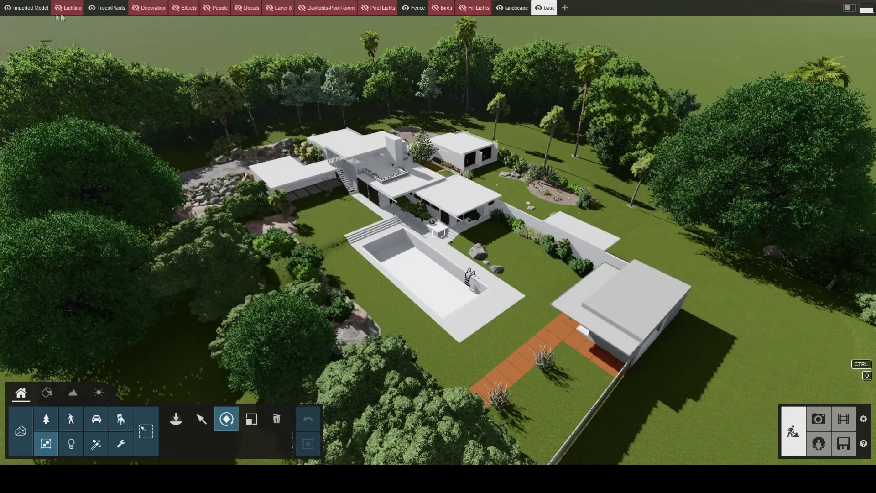
pyautogui.click(7, 8)
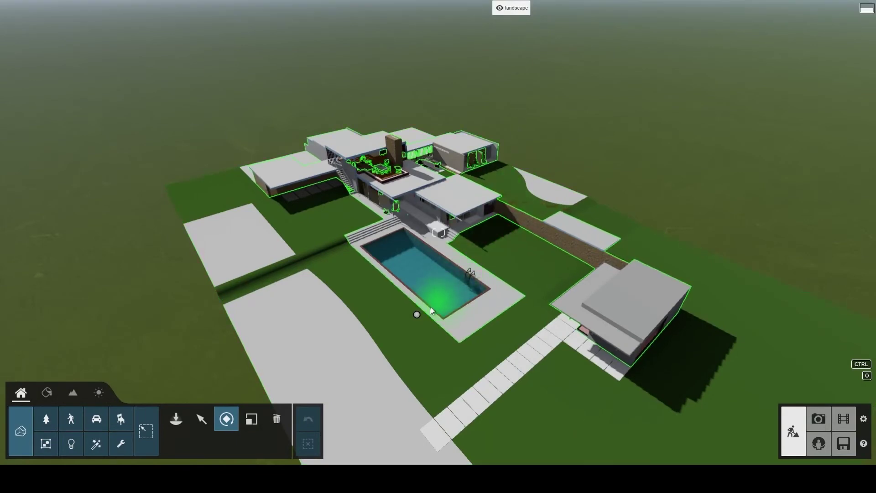
# Step: Delete the The Landscape v01 model, and merge the house project by adding its Imported Models item while skipping Photos
pyautogui.click(418, 315)
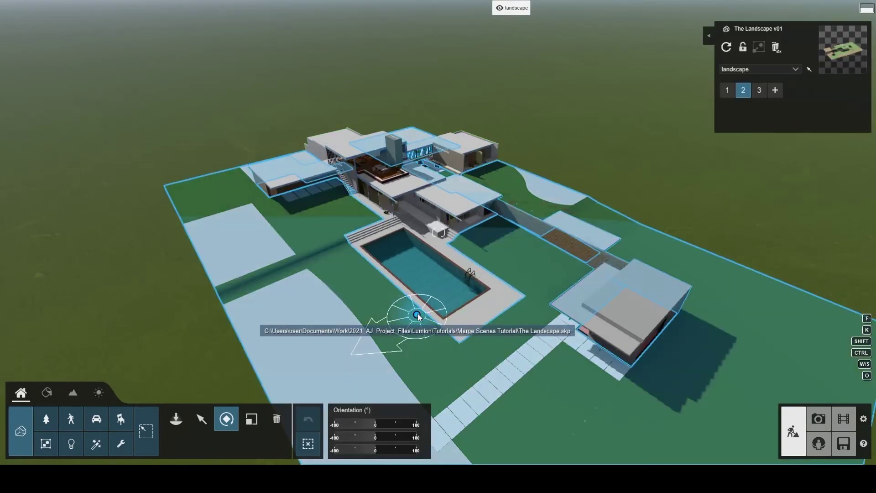
pyautogui.click(276, 419)
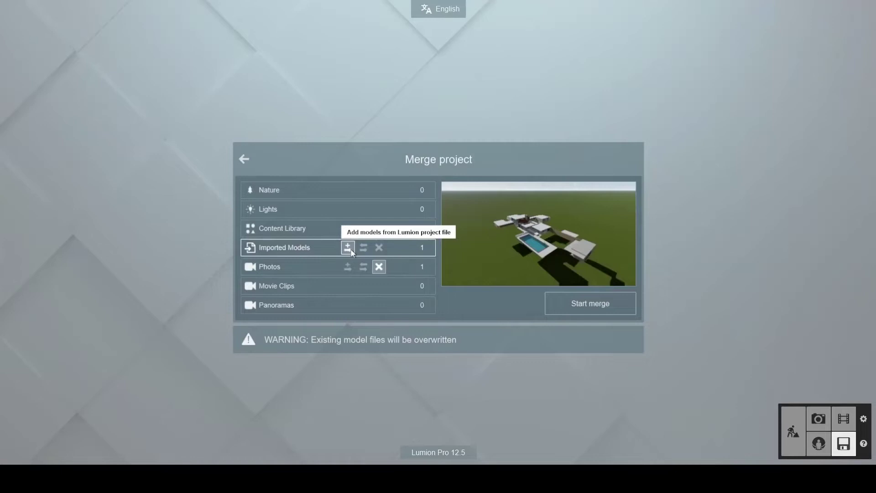
pyautogui.click(585, 305)
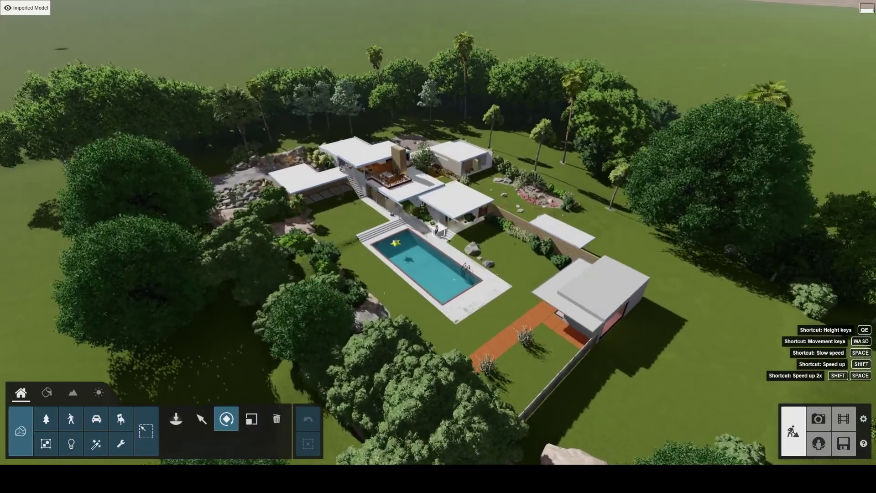